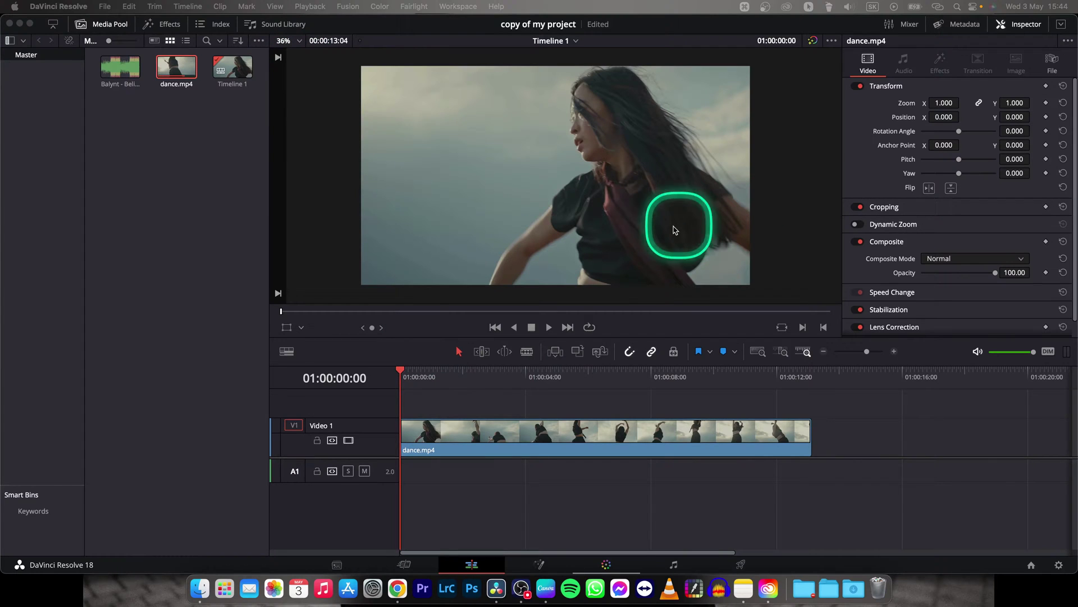
pyautogui.scroll(3, 582, 187)
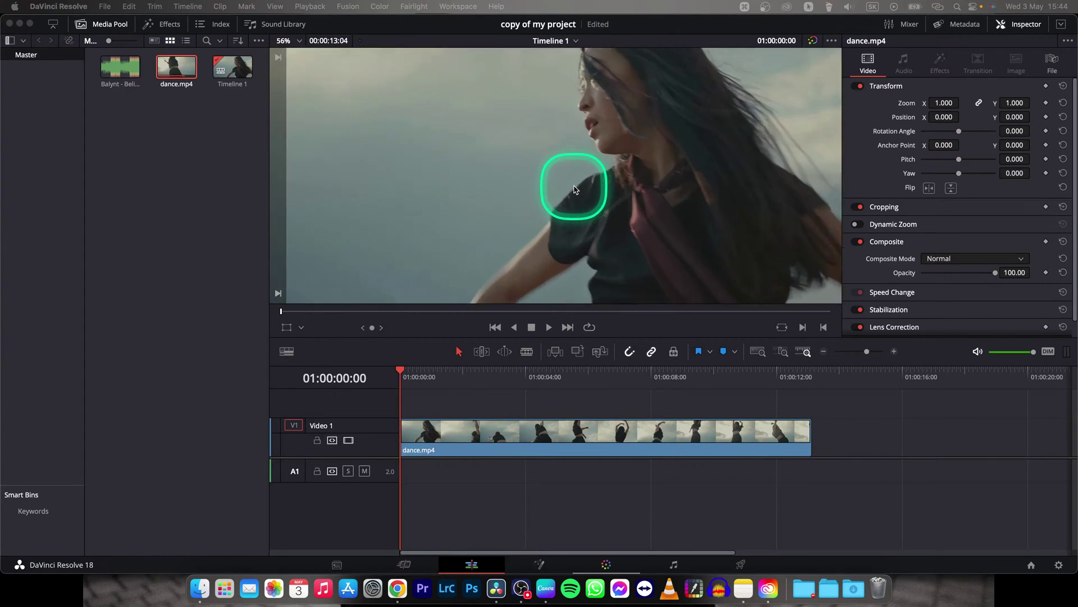
pyautogui.scroll(2, 580, 188)
pyautogui.scroll(2, 577, 188)
pyautogui.scroll(2, 573, 190)
pyautogui.scroll(-1, 573, 188)
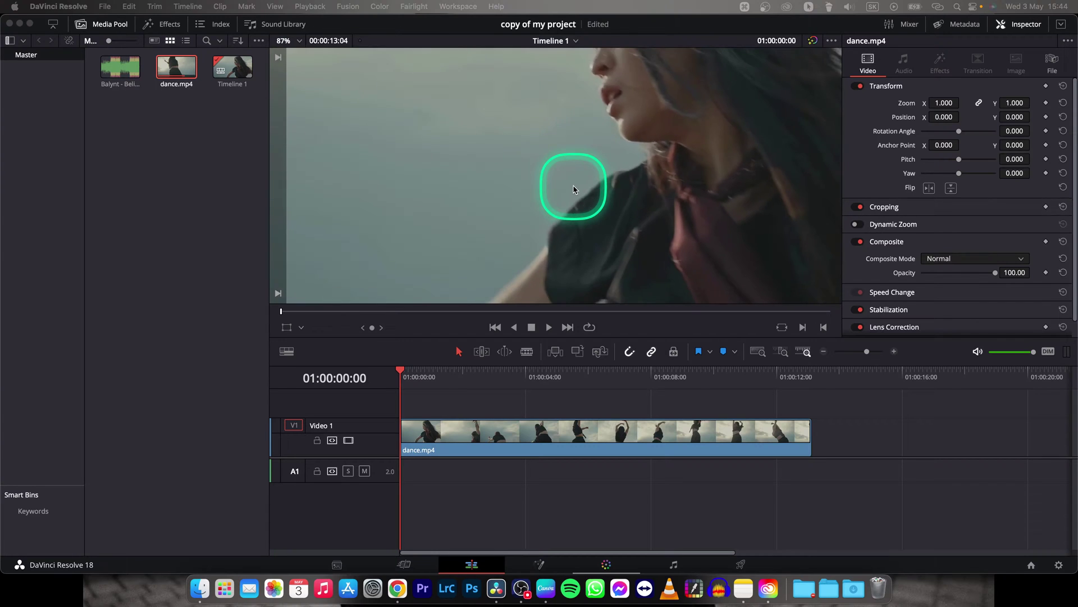
pyautogui.scroll(-2, 573, 189)
pyautogui.scroll(-3, 572, 189)
pyautogui.scroll(-2, 573, 189)
pyautogui.scroll(3, 573, 188)
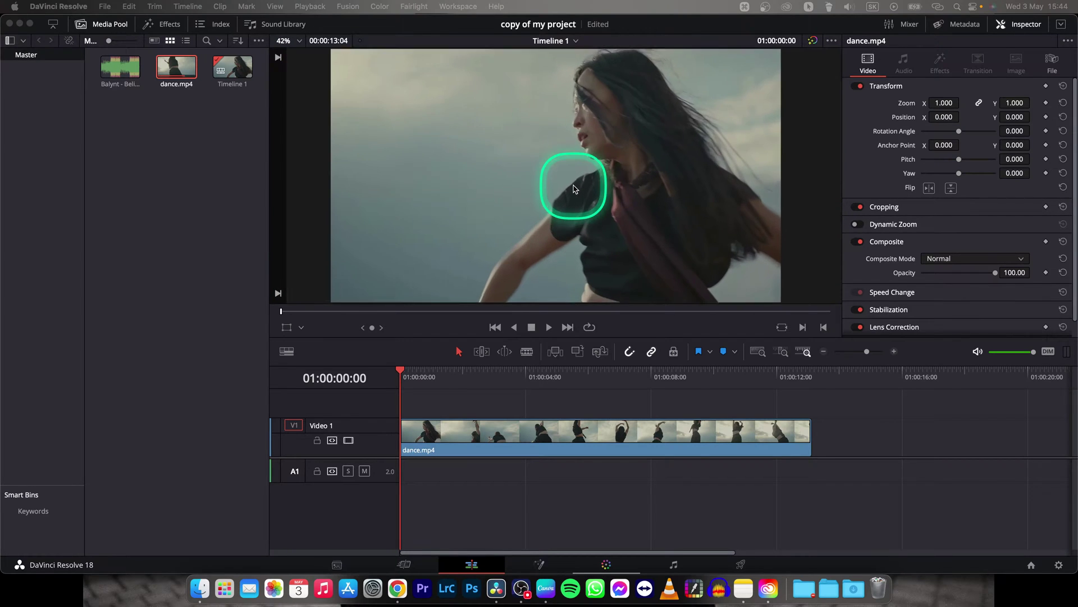
pyautogui.scroll(-1, 573, 189)
pyautogui.scroll(2, 574, 189)
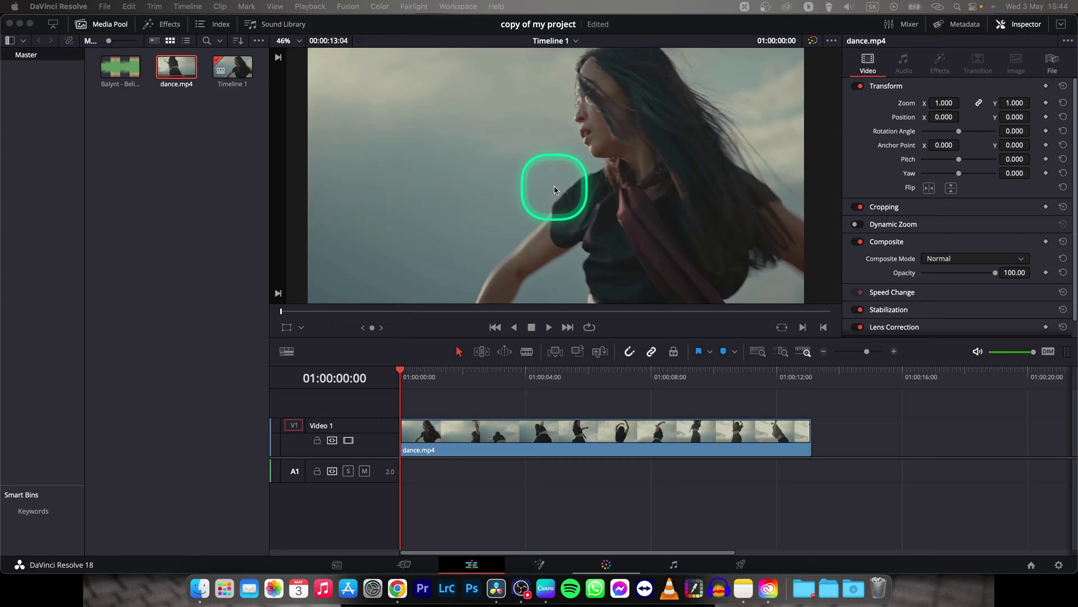
pyautogui.scroll(2, 554, 180)
pyautogui.scroll(2, 561, 187)
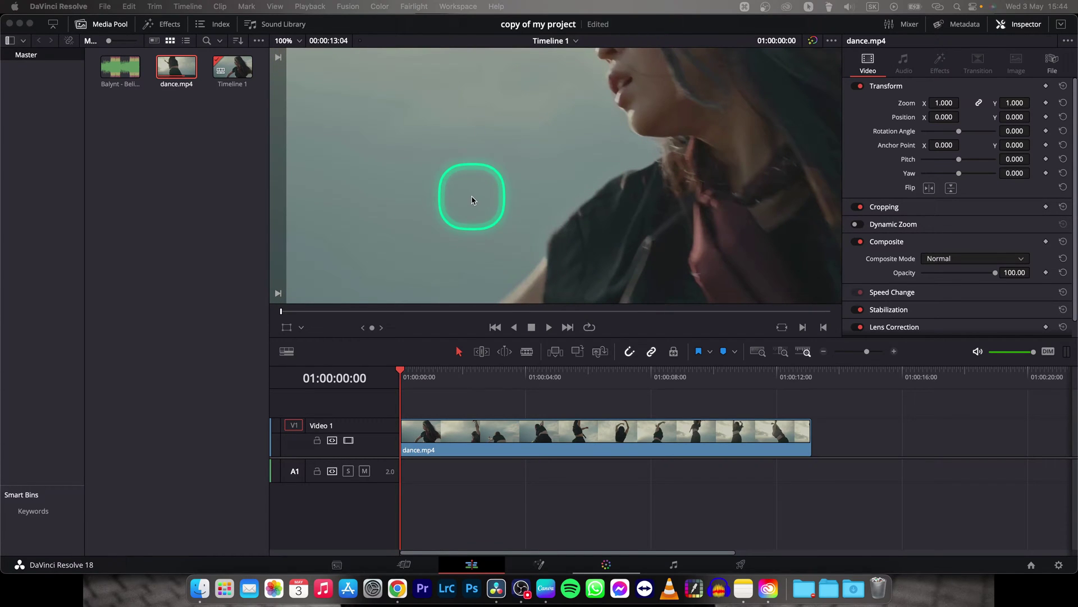
# - Choose Fit from the viewer zoom dropdown to show the whole dance.mp4 frame
pyautogui.click(301, 41)
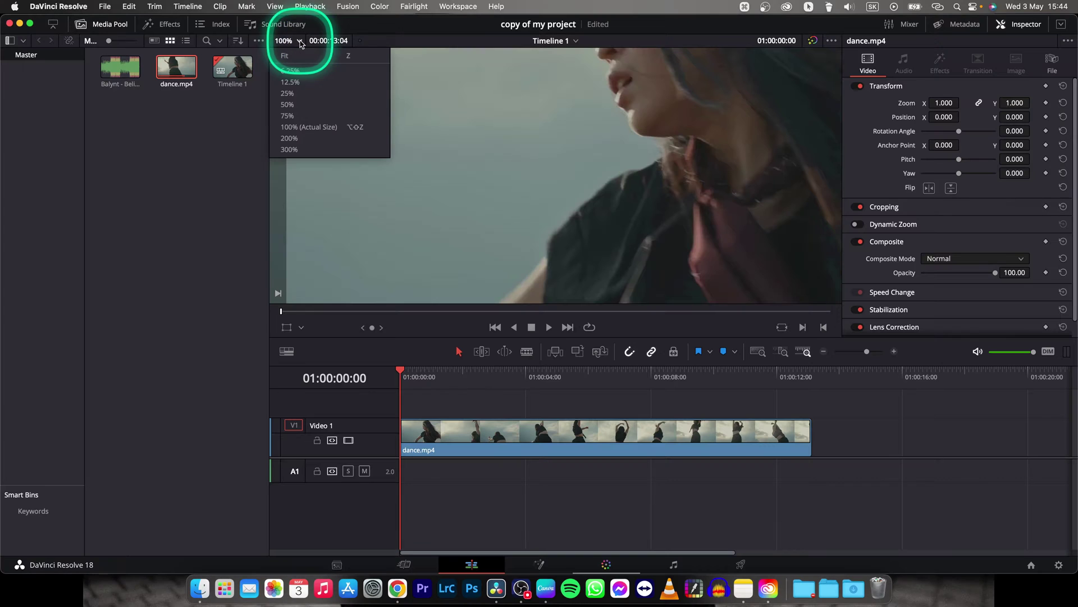
pyautogui.click(354, 55)
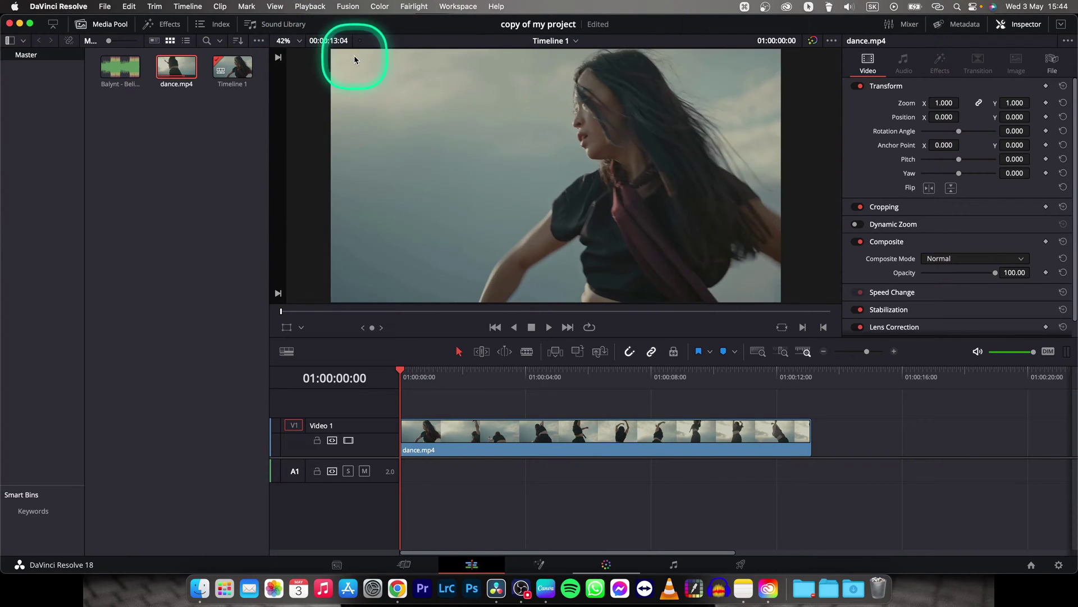
pyautogui.scroll(2, 559, 188)
pyautogui.scroll(2, 568, 193)
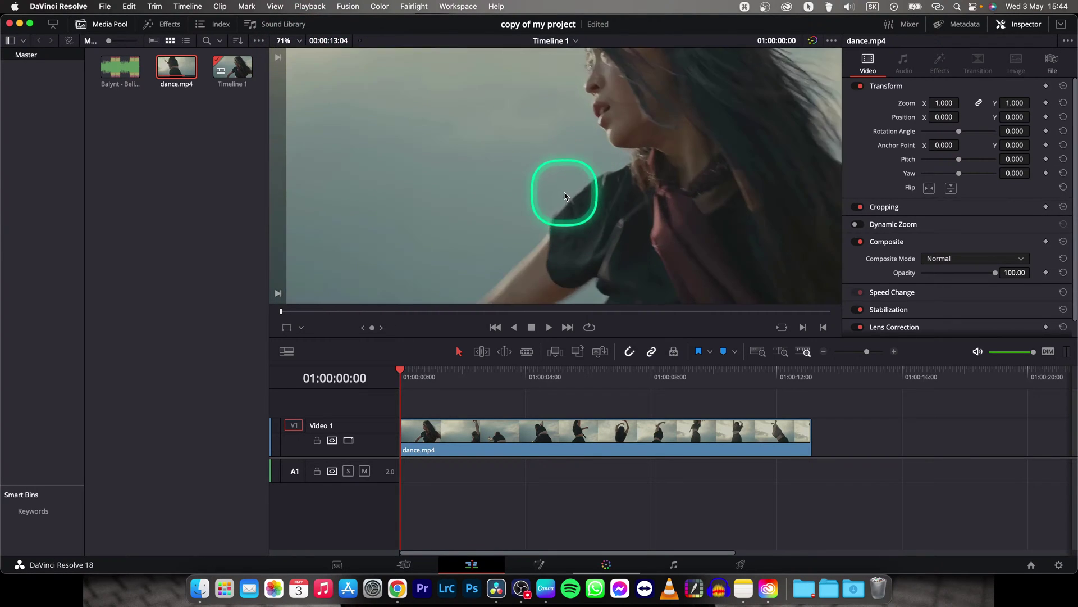
pyautogui.scroll(2, 638, 205)
# - Refit the dance.mp4 frame in the viewer with the Z shortcut while it plays
pyautogui.press('z')
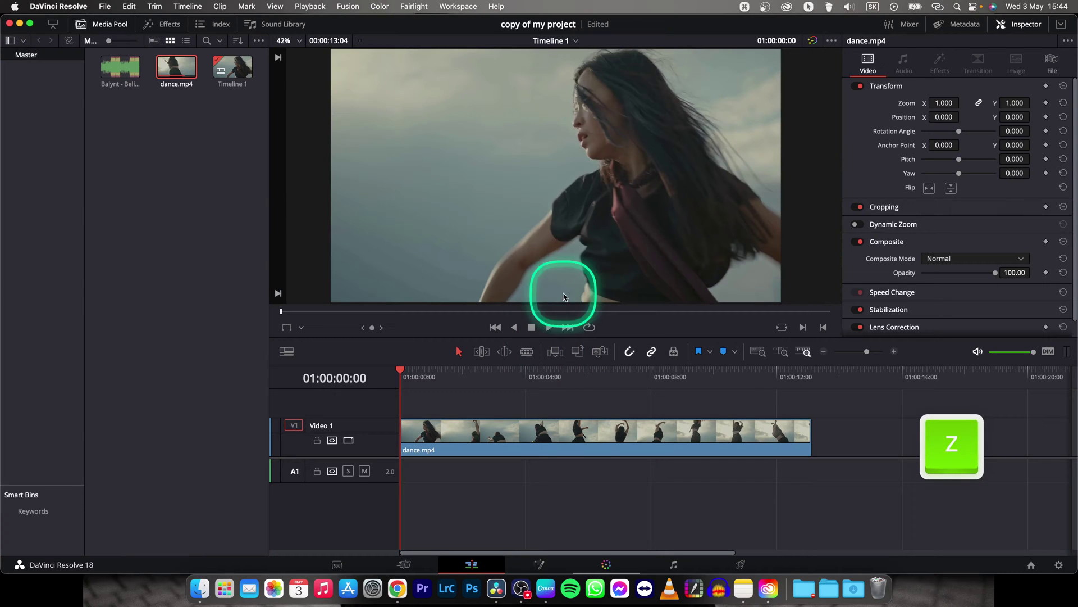
pyautogui.scroll(1, 568, 237)
pyautogui.press('z')
pyautogui.scroll(-1, 561, 224)
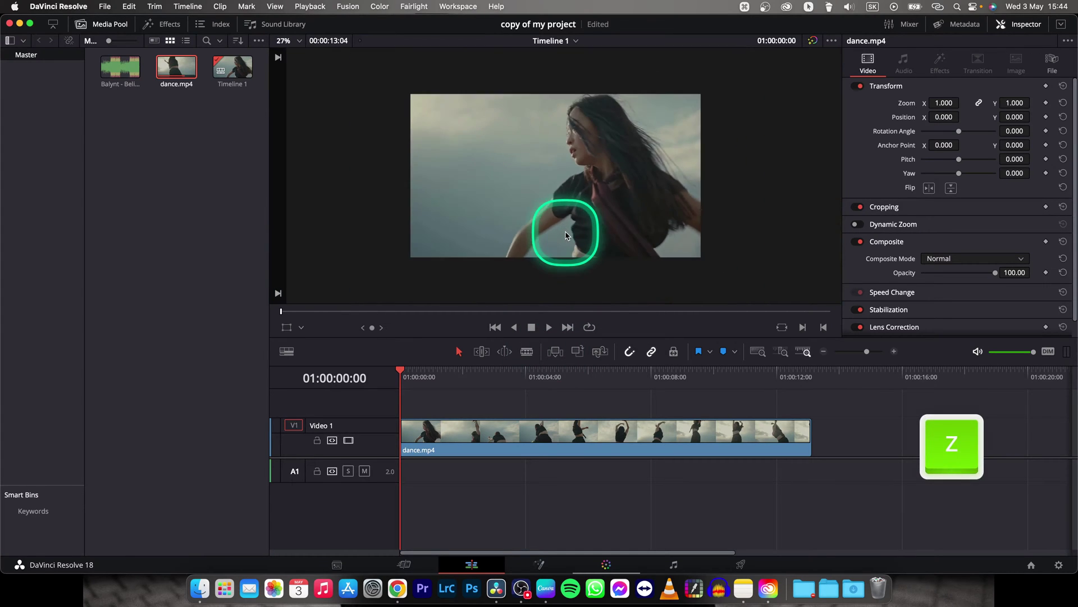
pyautogui.scroll(-1, 561, 228)
pyautogui.press('z')
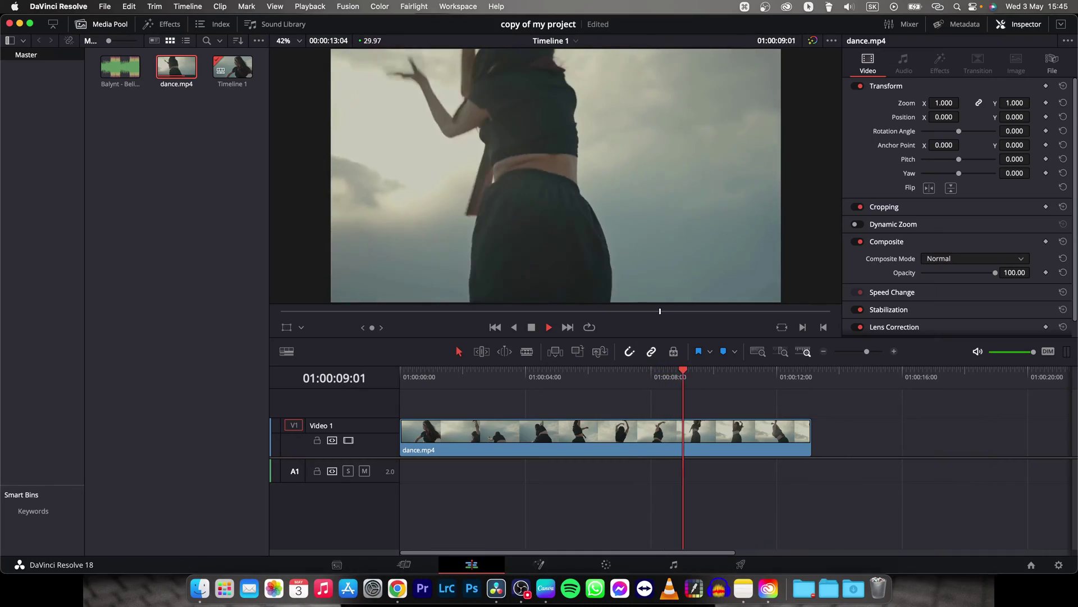
pyautogui.scroll(2, 492, 109)
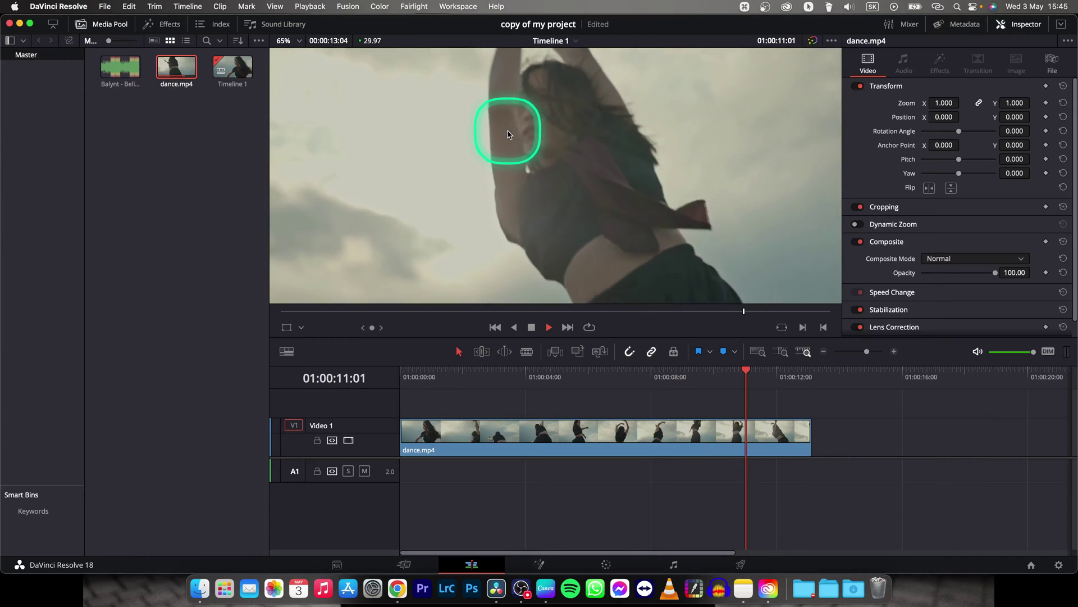
# - Fit the dance.mp4 frame, then switch to full-screen preview with Cmd+F
pyautogui.press('z')
pyautogui.press('super+f')
pyautogui.press('super+f')
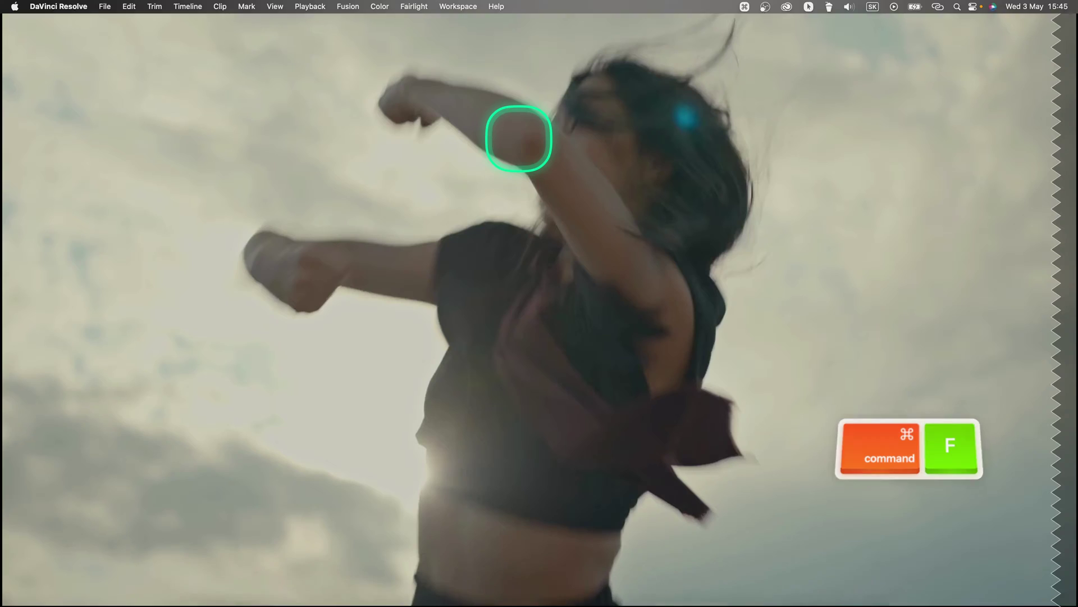